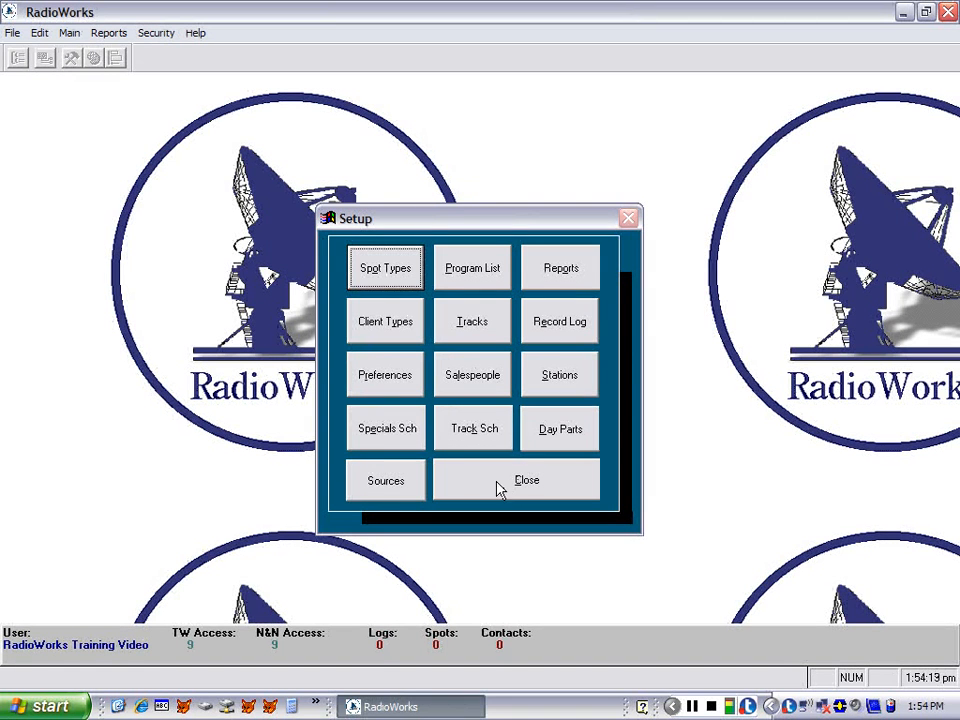
- Open the spot type setup and add and save a spot type named "Spot Avail"
{"action": "left_click", "coordinate": [379, 281]}
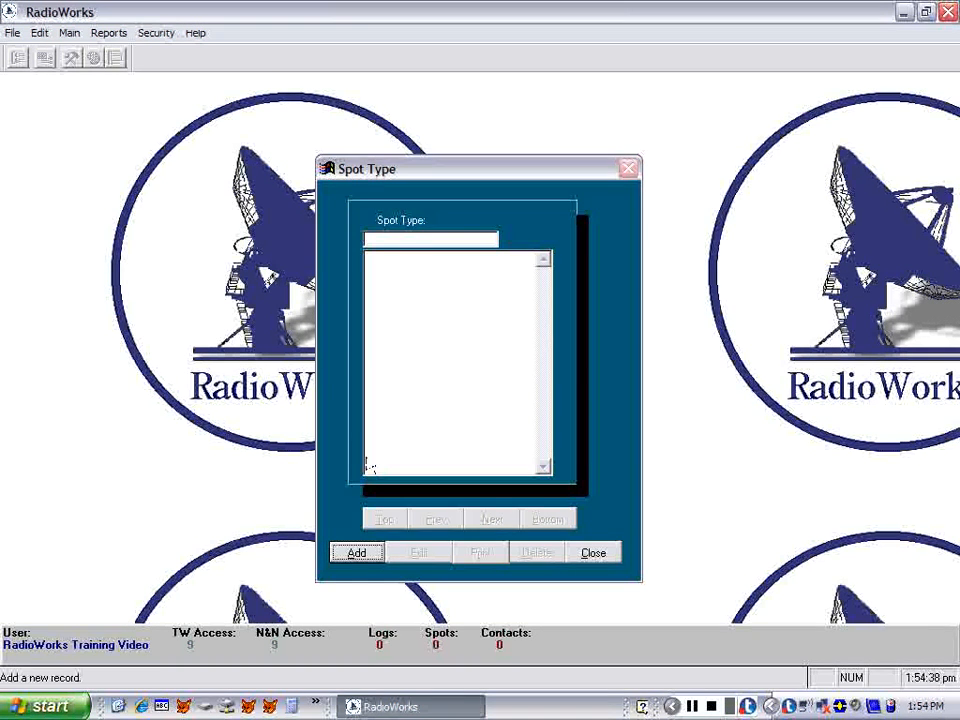
{"action": "left_click", "coordinate": [357, 553]}
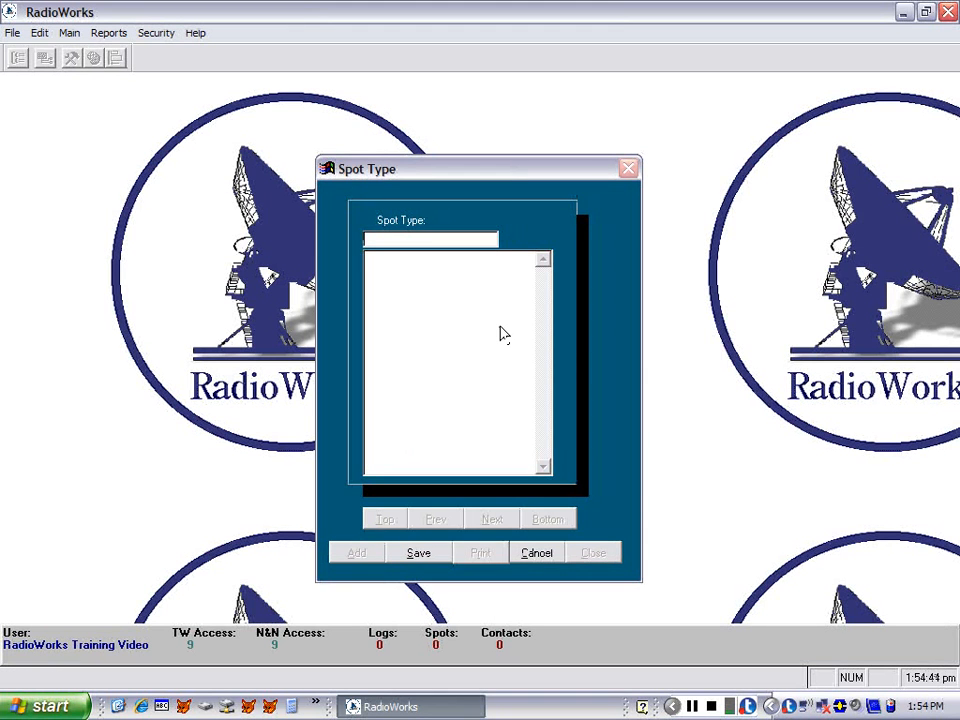
{"action": "type", "text": "Spot A"}
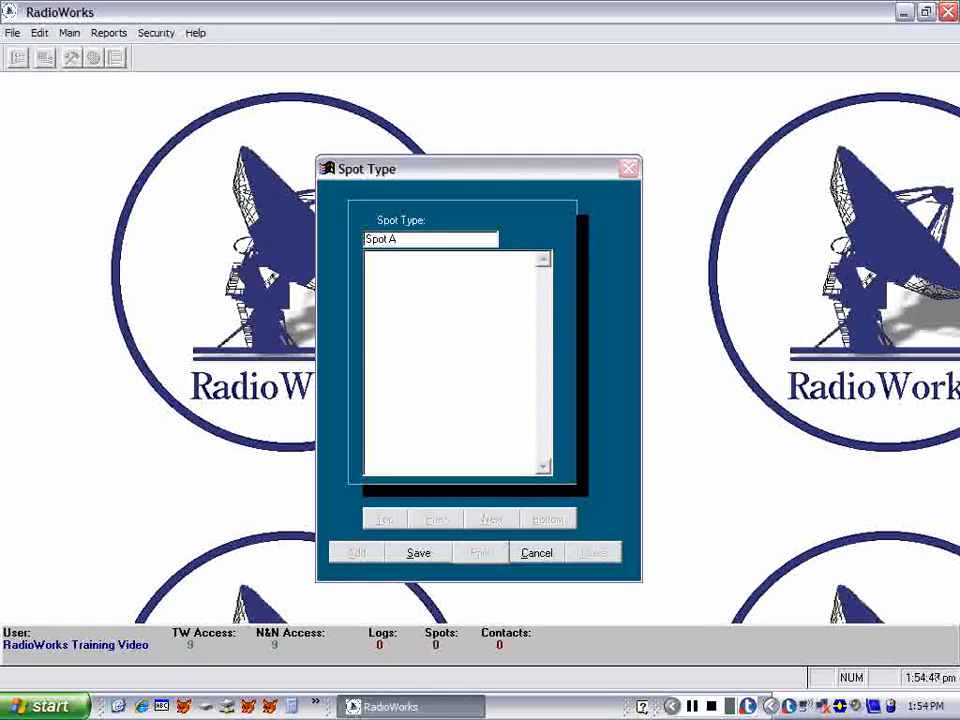
{"action": "type", "text": "vail"}
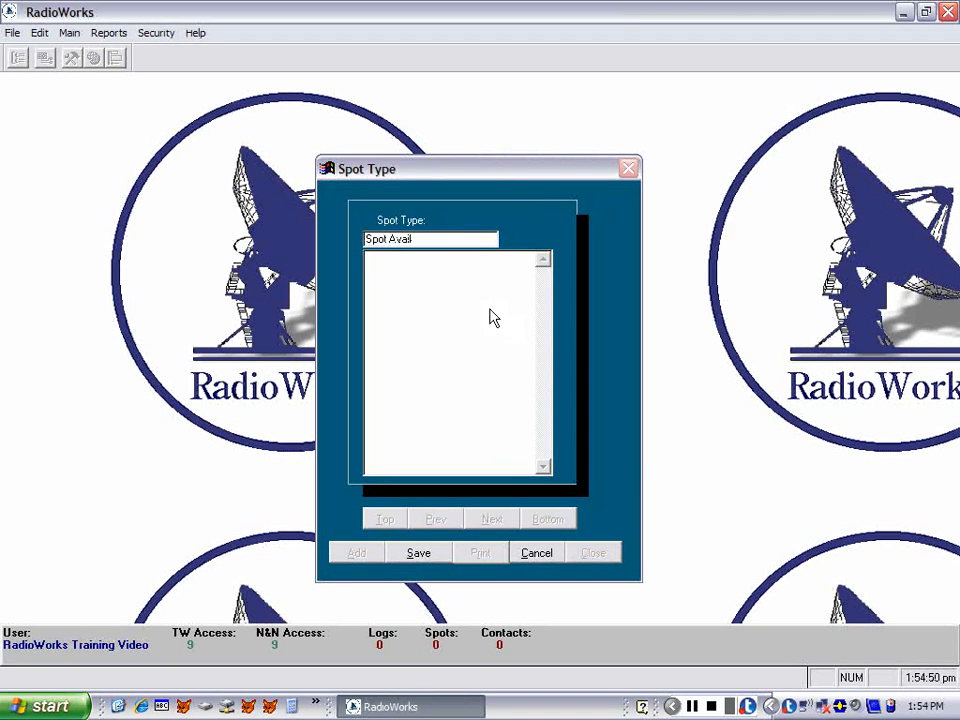
{"action": "left_click", "coordinate": [415, 556]}
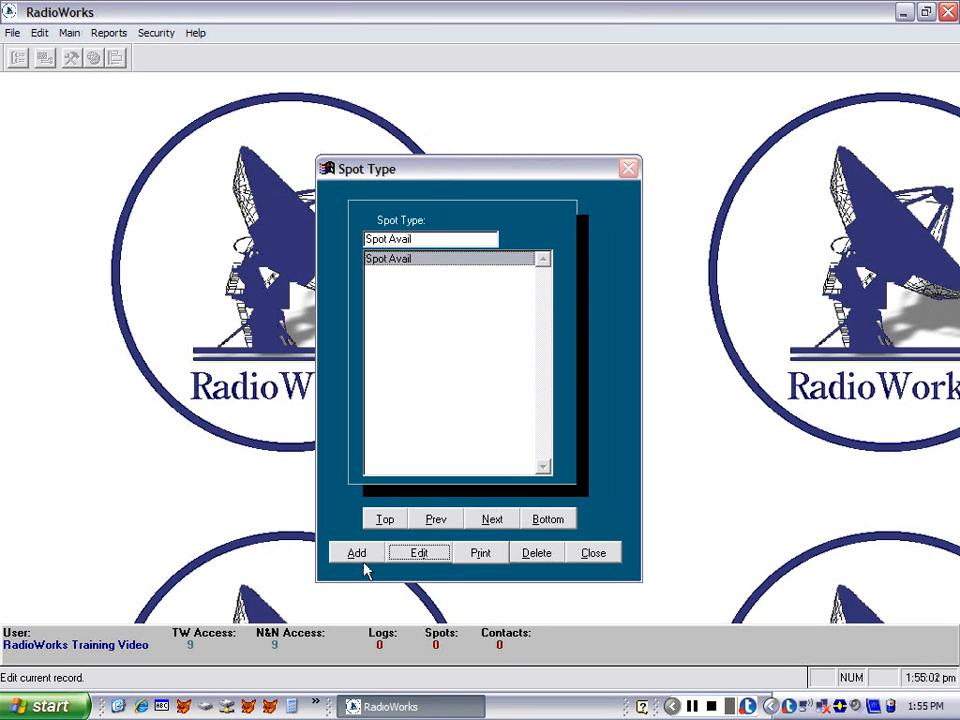
- Add the spot types "Promo" and "PSA", saving each one, and close the spot type list
{"action": "left_click", "coordinate": [357, 553]}
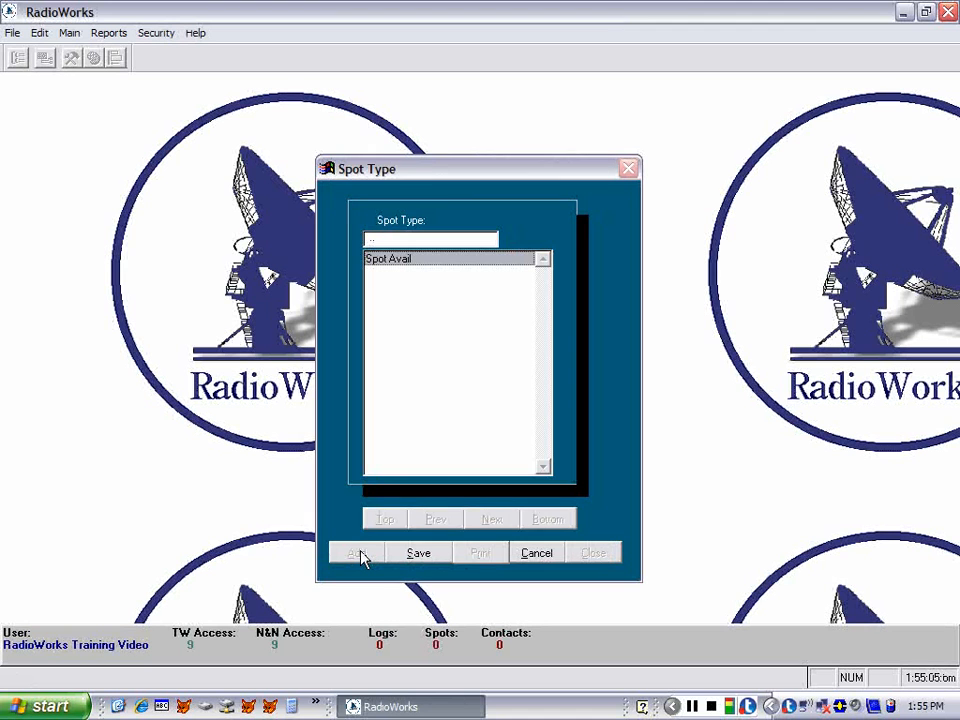
{"action": "type", "text": "Promo"}
{"action": "left_click", "coordinate": [418, 553]}
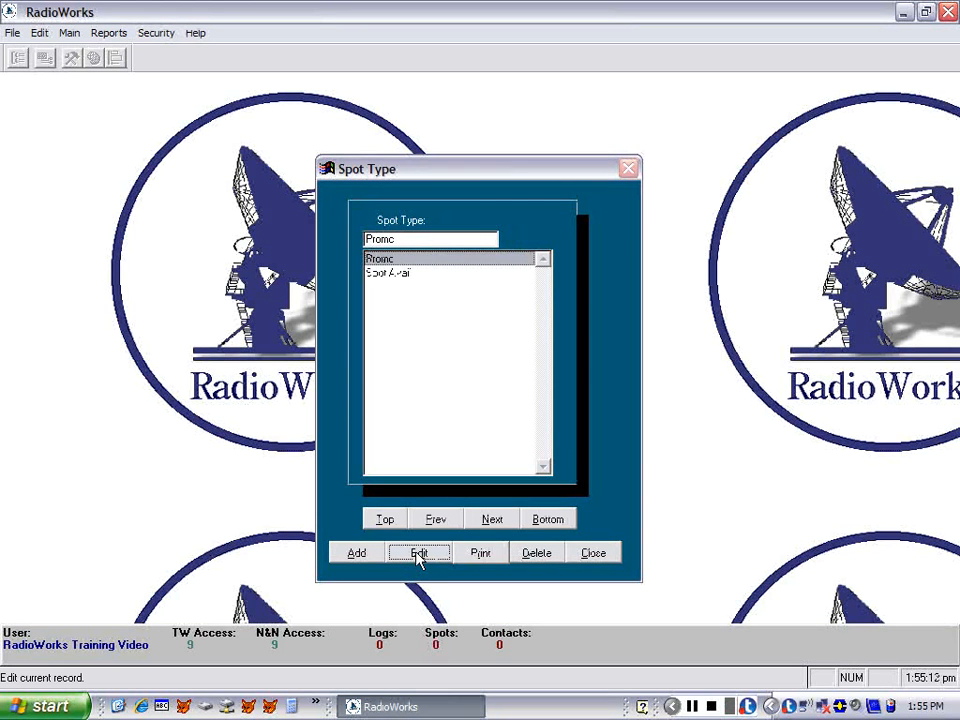
{"action": "left_click", "coordinate": [372, 556]}
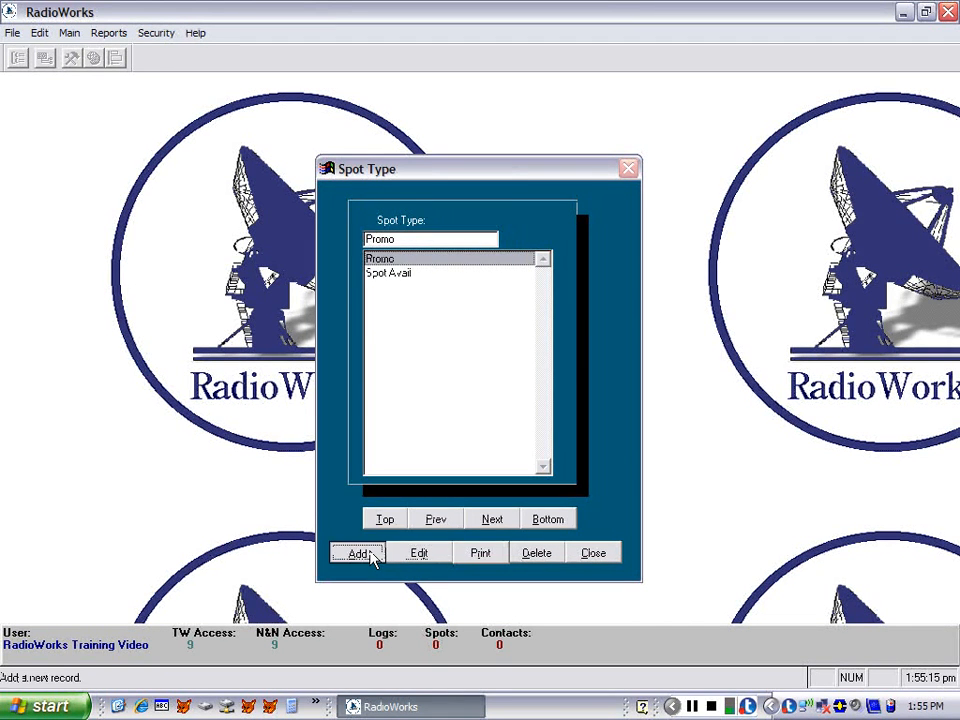
{"action": "type", "text": "F"}
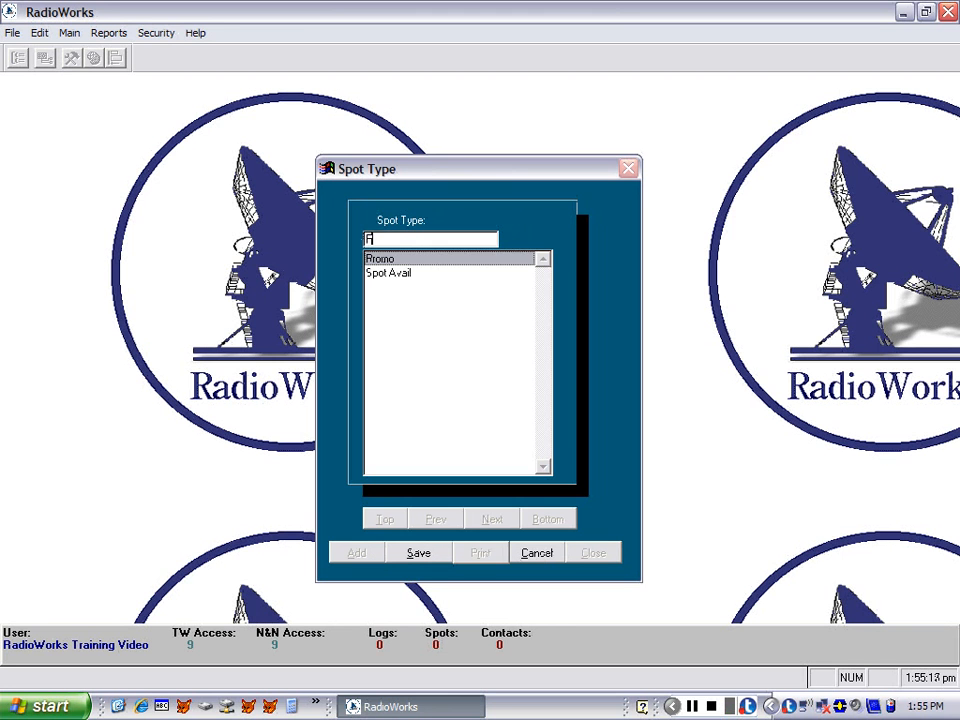
{"action": "type", "text": "SA"}
{"action": "left_click", "coordinate": [418, 553]}
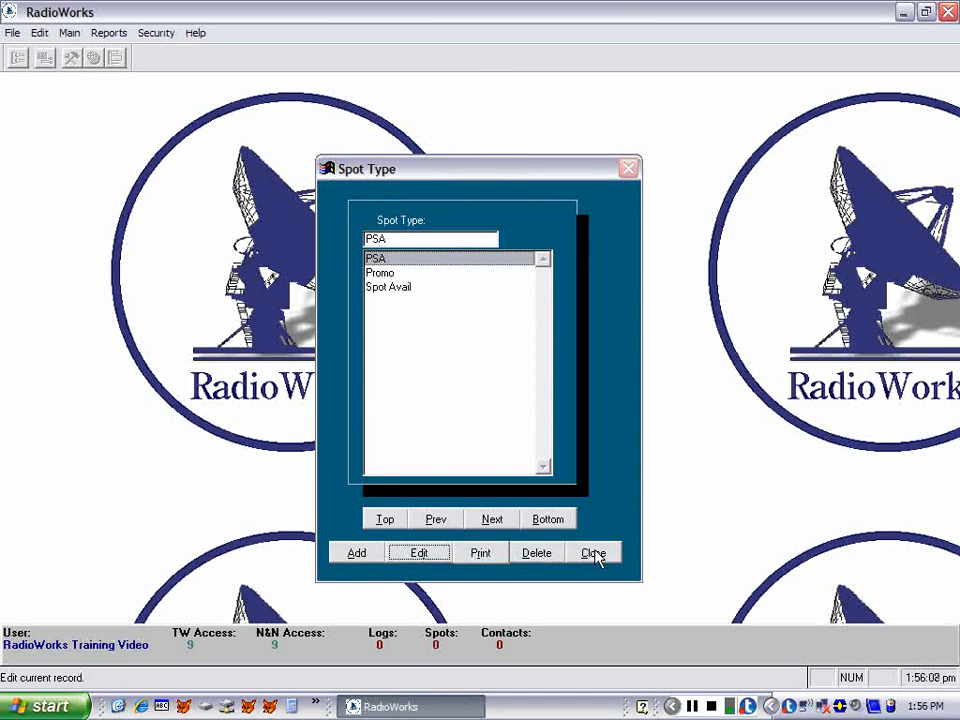
{"action": "left_click", "coordinate": [595, 556]}
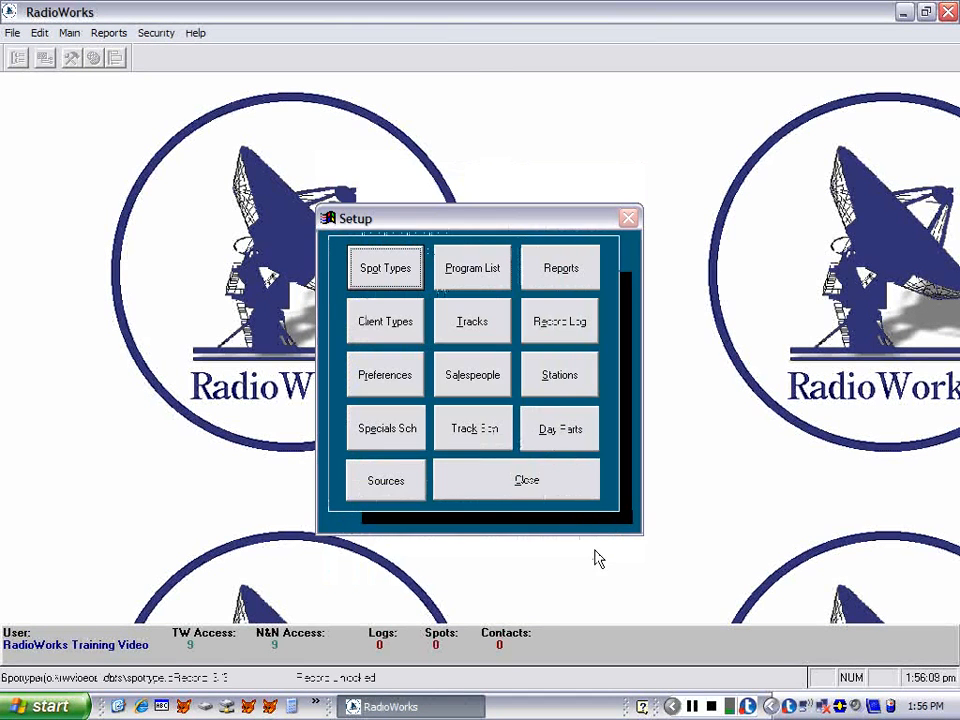
- Open the client type setup and add the client types "Bank" and "Restaurant", saving each record
{"action": "left_click", "coordinate": [381, 323]}
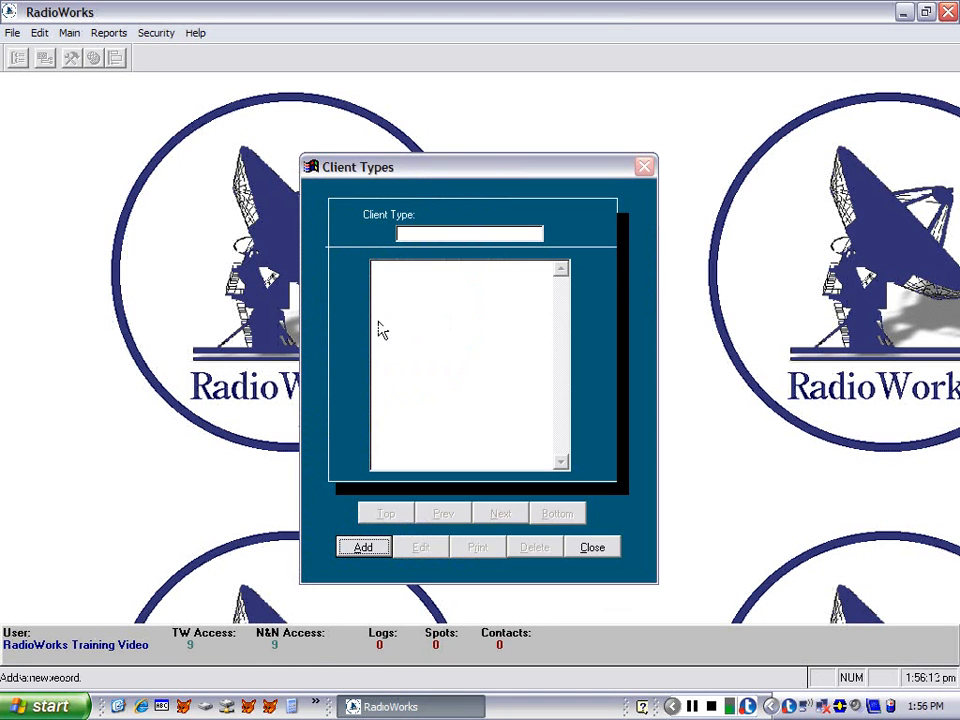
{"action": "left_click", "coordinate": [377, 548]}
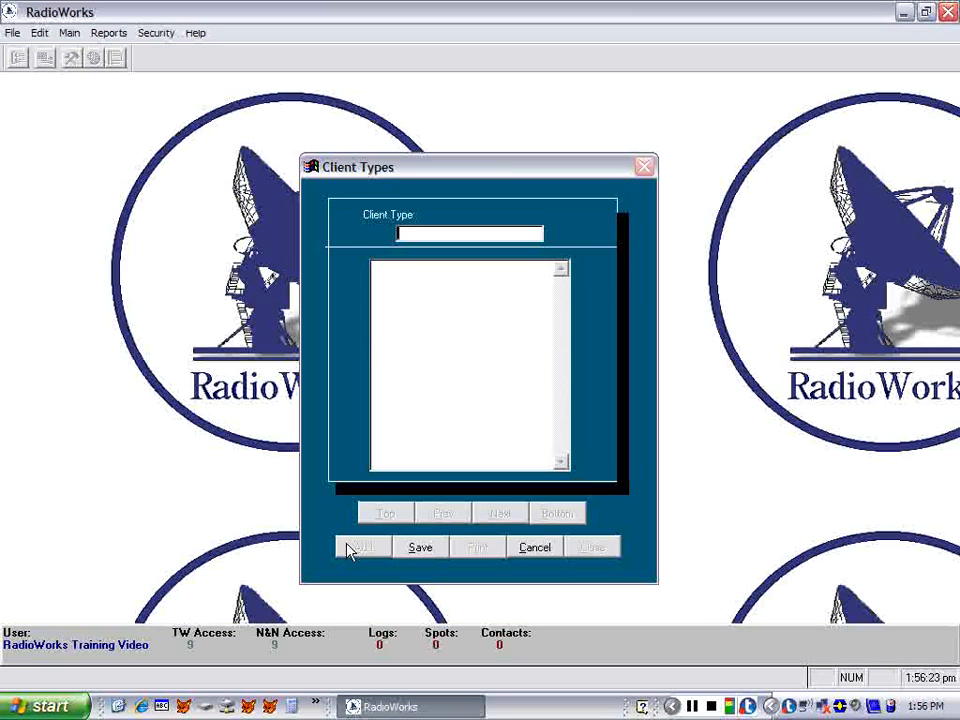
{"action": "type", "text": "Bank"}
{"action": "left_click", "coordinate": [420, 548]}
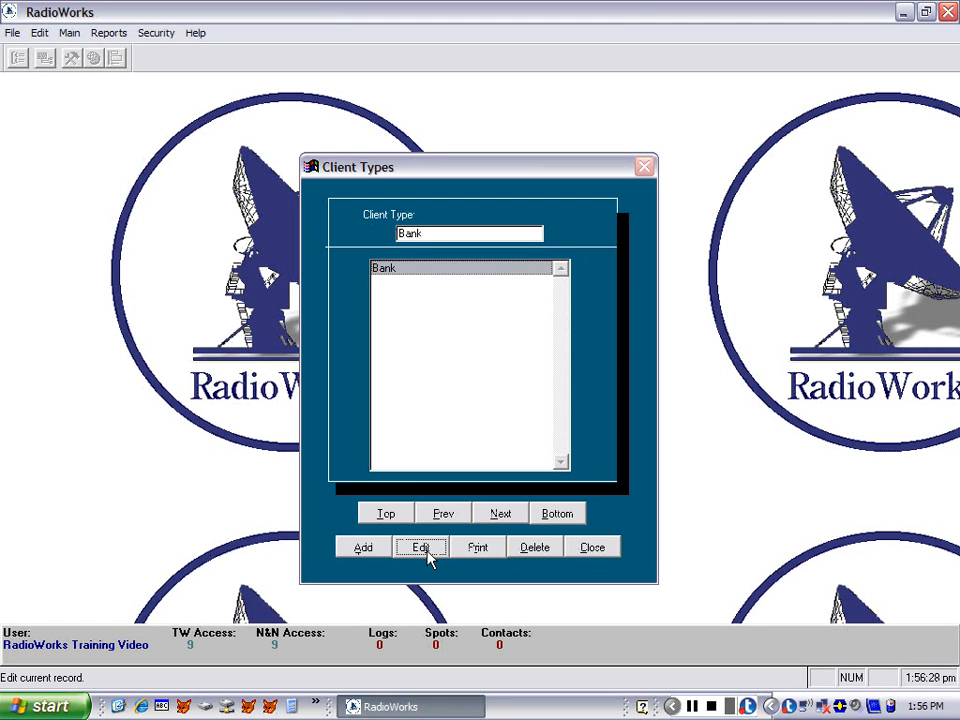
{"action": "left_click", "coordinate": [369, 555]}
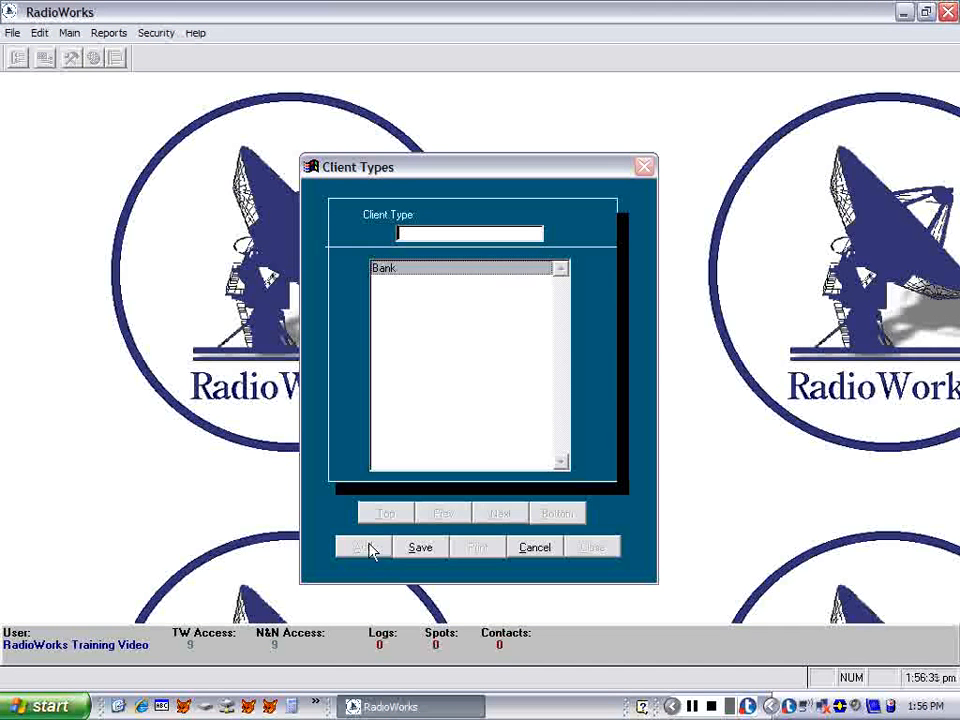
{"action": "type", "text": "Ret"}
{"action": "type", "text": "taurant"}
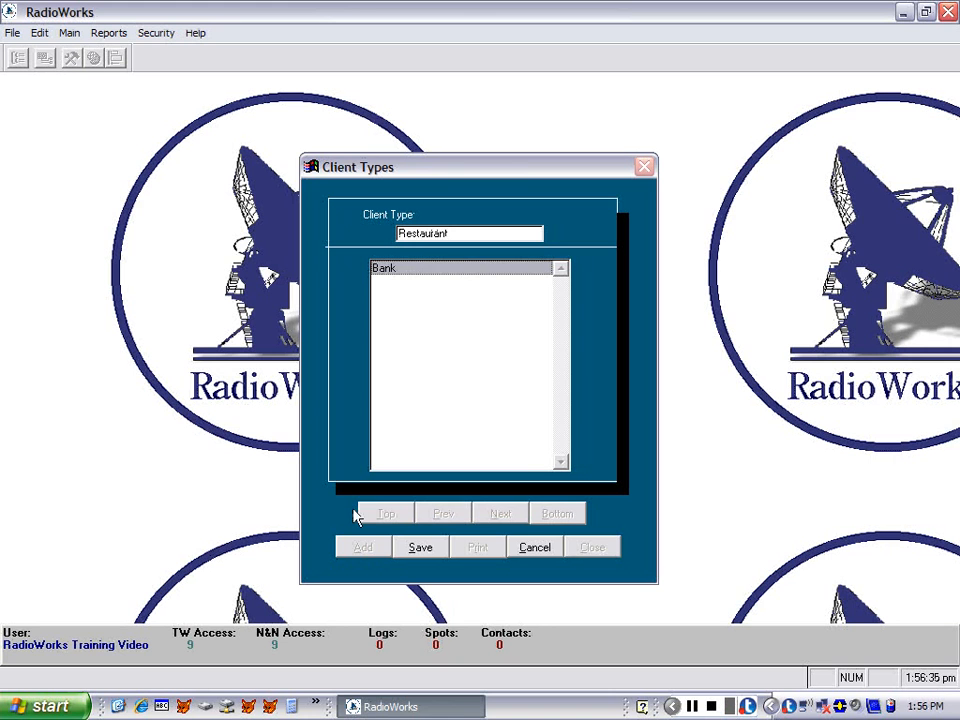
{"action": "left_click", "coordinate": [420, 548]}
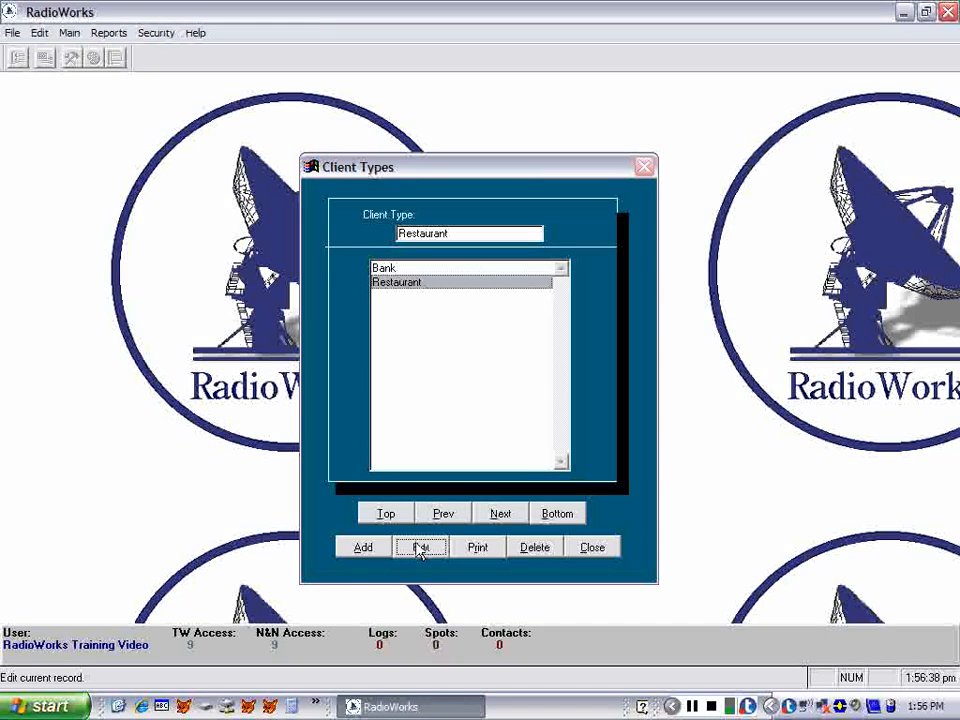
- Add the client types "Auto Repair" and "Auto Dealer", saving each as its own record
{"action": "left_click", "coordinate": [353, 549]}
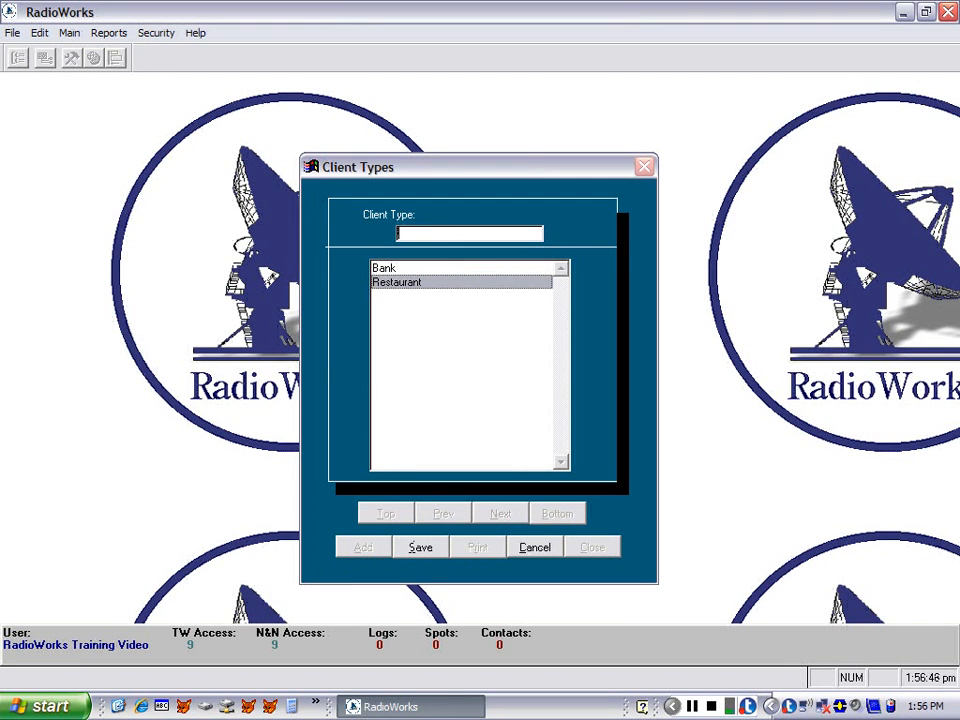
{"action": "type", "text": "Auto Re"}
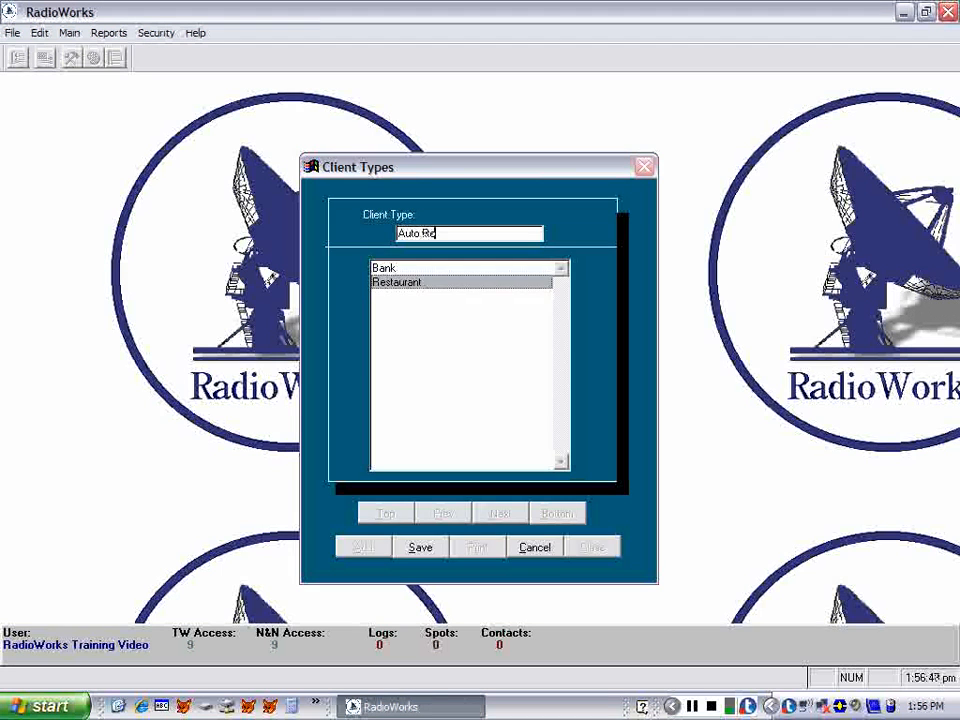
{"action": "type", "text": "pair"}
{"action": "left_click", "coordinate": [405, 553]}
{"action": "left_click", "coordinate": [350, 548]}
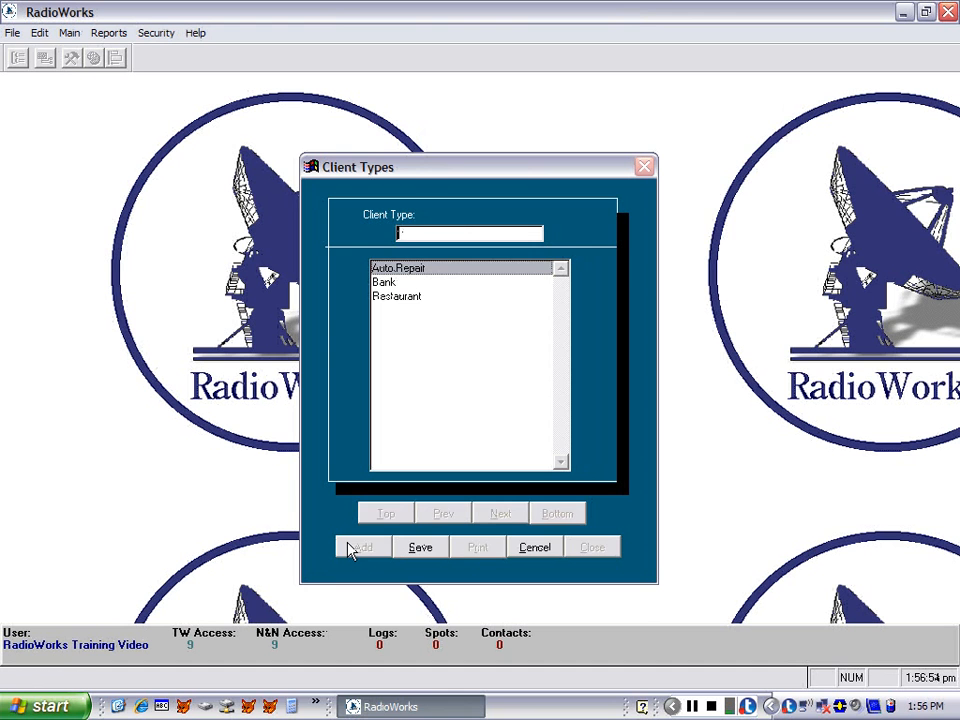
{"action": "type", "text": "Auto"}
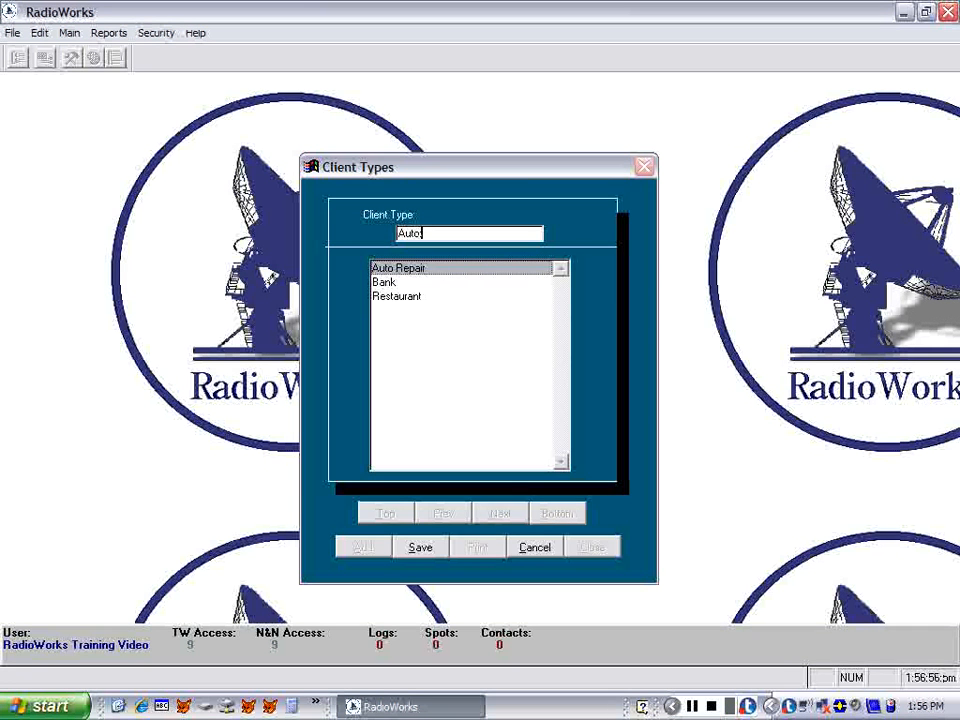
{"action": "type", "text": " Dealer"}
{"action": "left_click", "coordinate": [400, 547]}
- Add and save the client type "Attorney", and close the client type list to return to Setup
{"action": "left_click", "coordinate": [365, 548]}
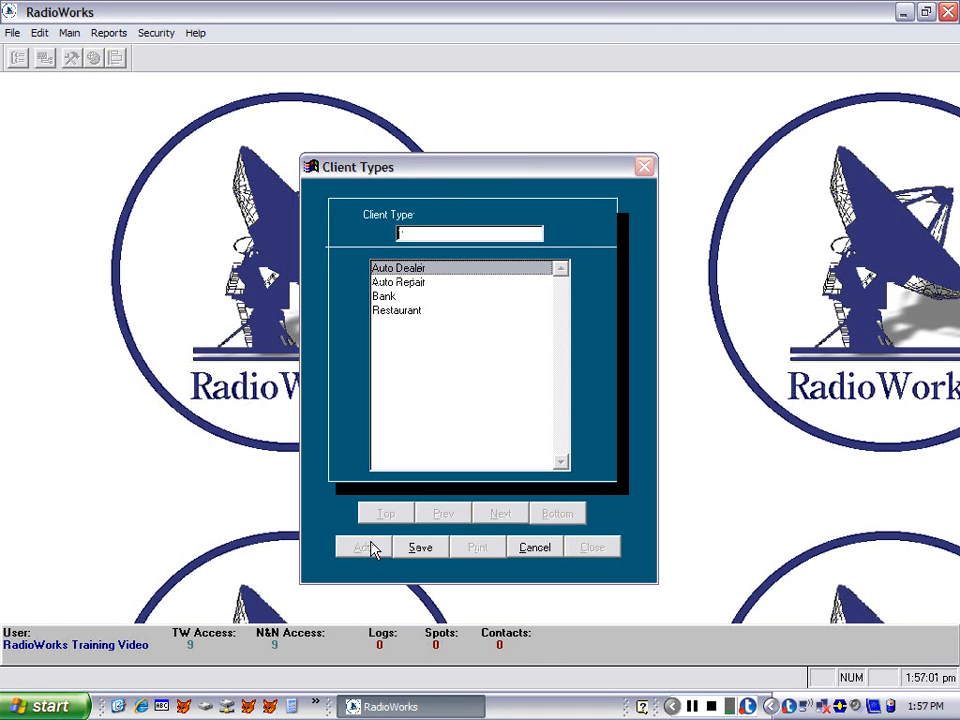
{"action": "type", "text": "Auto"}
{"action": "type", "text": "rney"}
{"action": "left_click", "coordinate": [419, 549]}
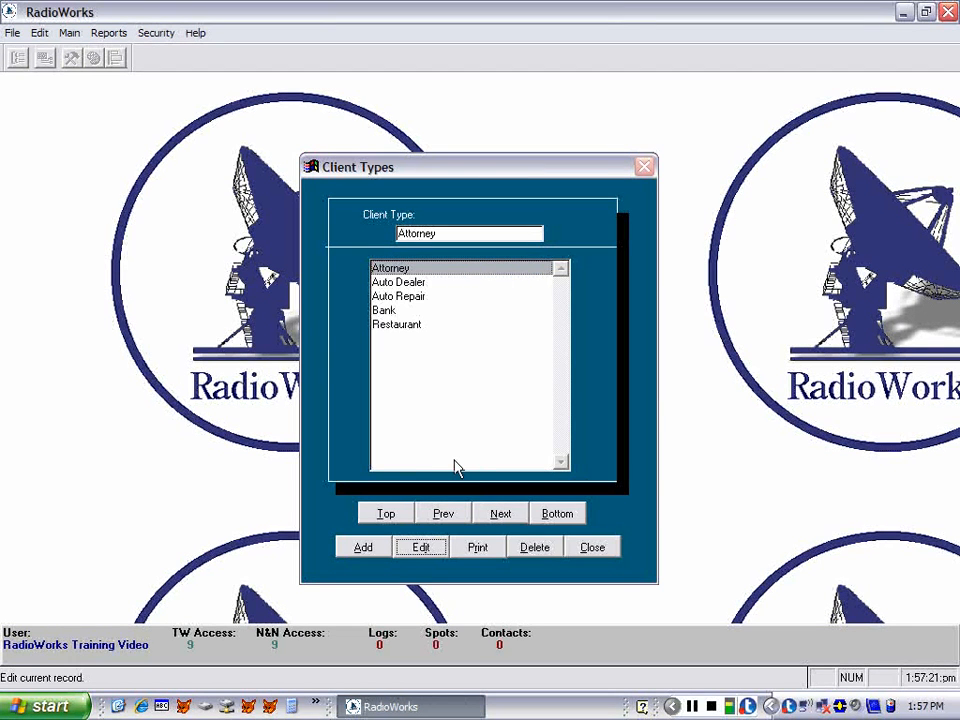
{"action": "left_click", "coordinate": [588, 551]}
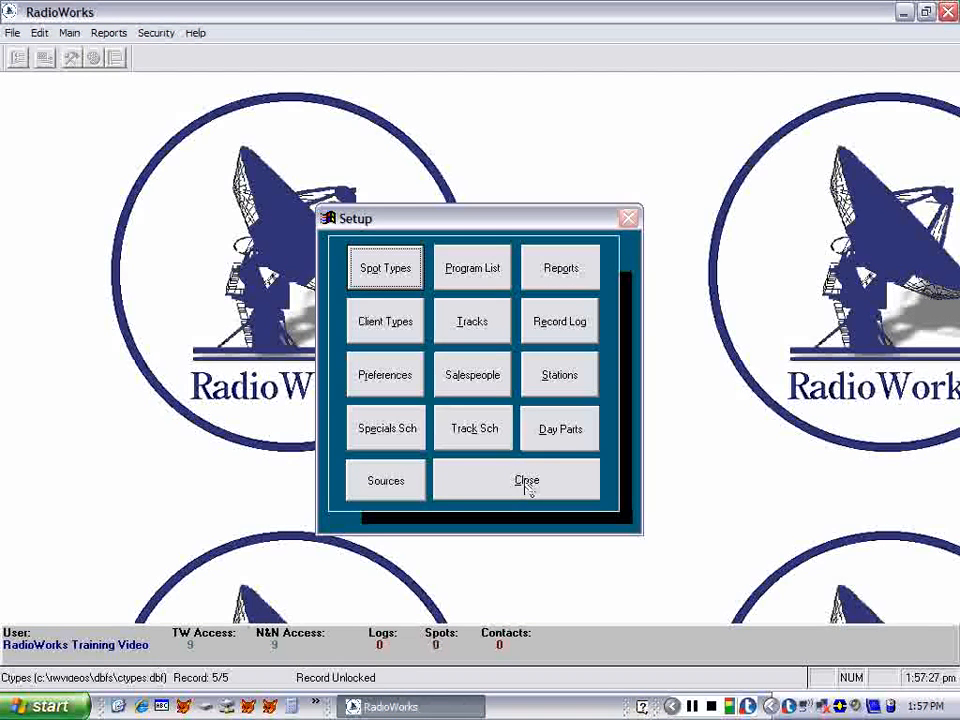